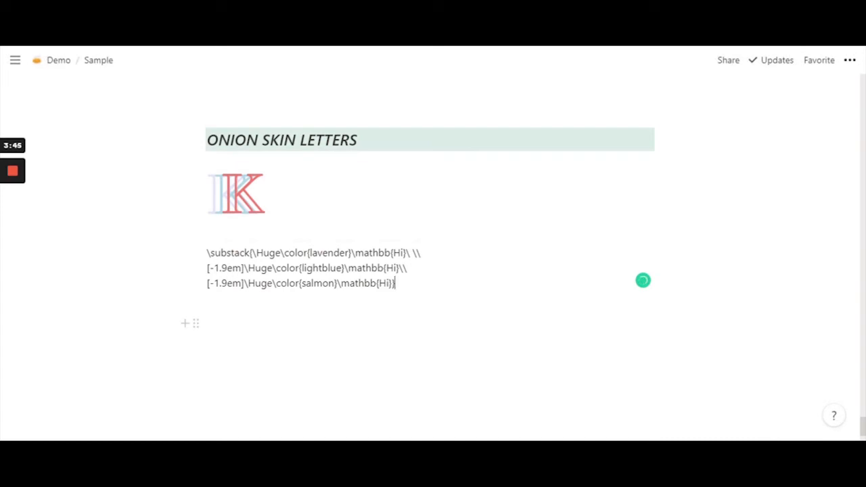
Enter "Hi" below the onion-skin code and convert it to an inline equation containing the copied three-layer \substack code.
{"action": "left_click", "coordinate": [208, 324]}
{"action": "type", "text": "Hi"}
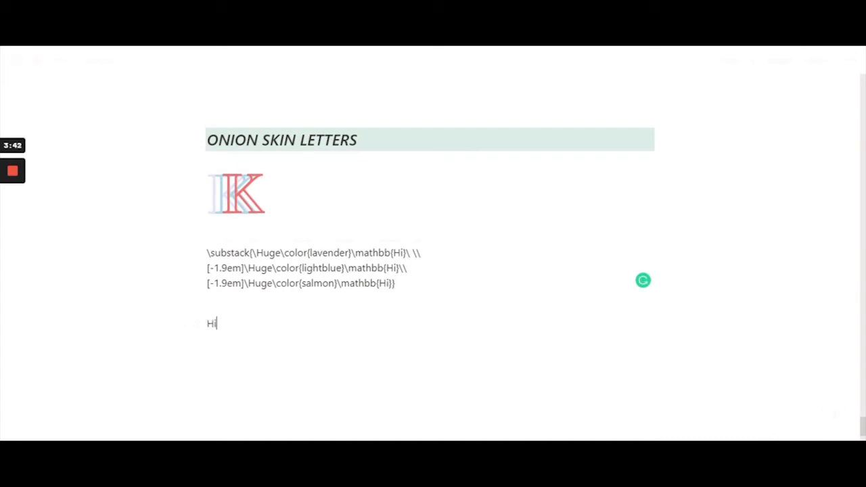
{"action": "left_click_drag", "start_coordinate": [208, 252], "coordinate": [395, 283]}
{"action": "key", "text": "ctrl+c"}
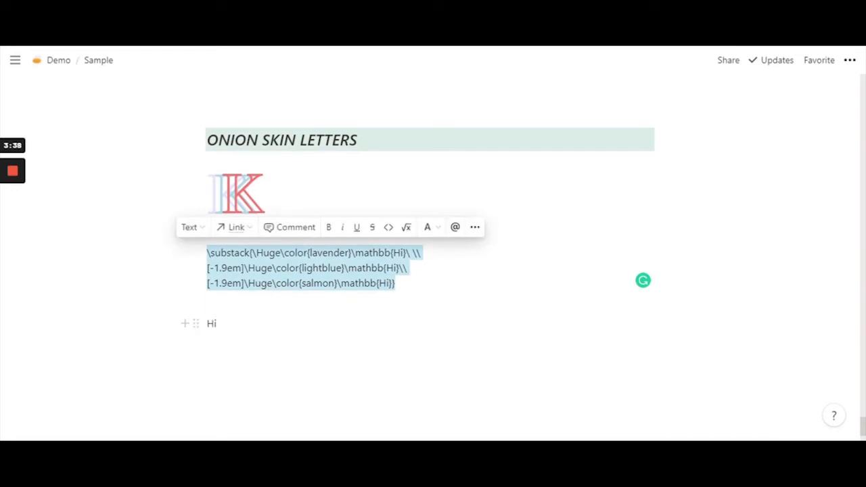
{"action": "double_click", "coordinate": [212, 323]}
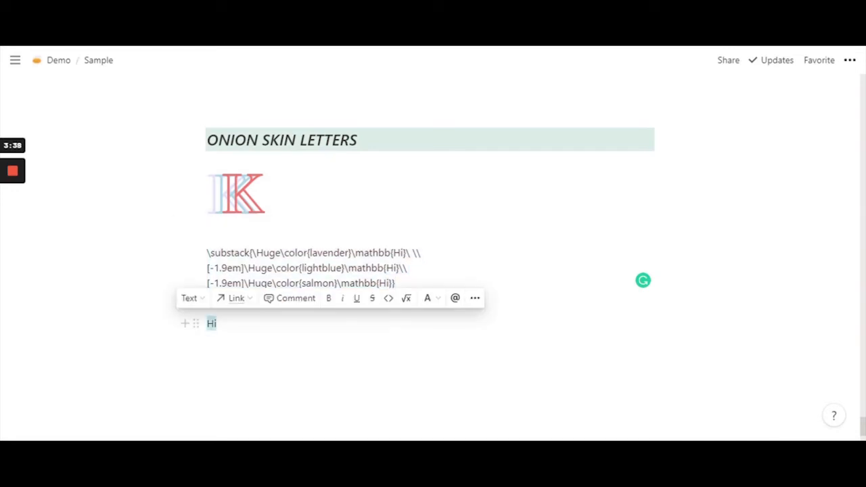
{"action": "left_click", "coordinate": [406, 298]}
{"action": "key", "text": "ctrl+v"}
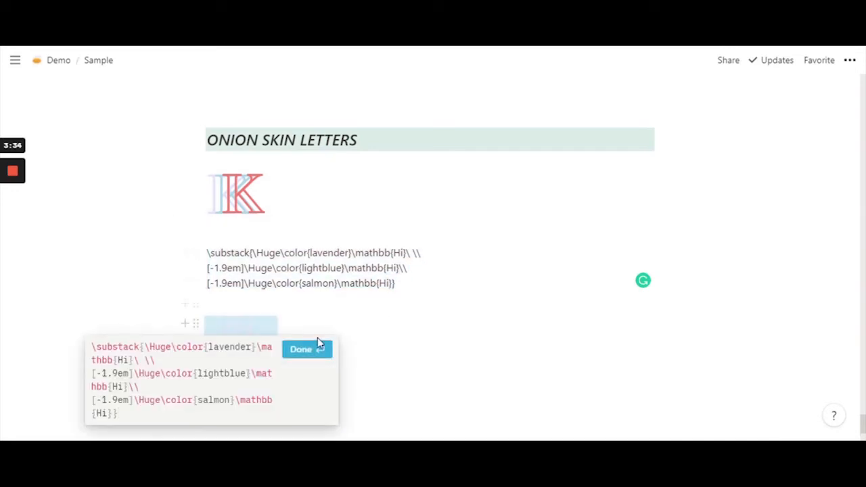
{"action": "left_click", "coordinate": [315, 354]}
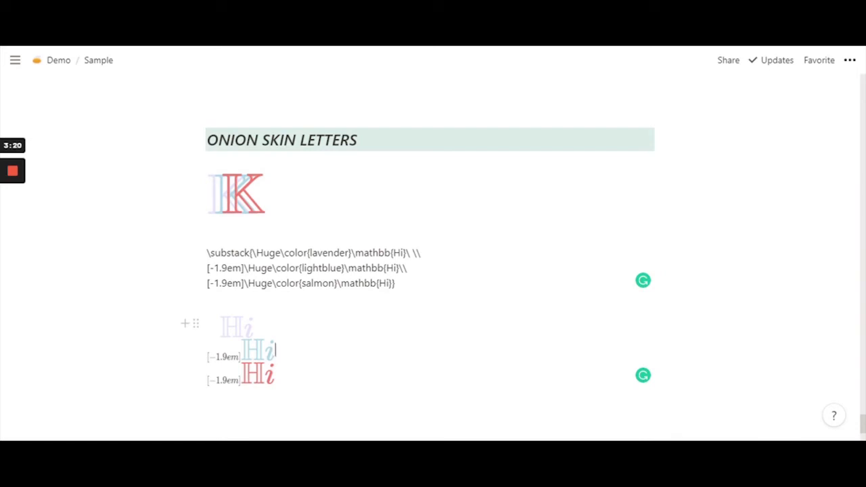
Change the text in the equation's lavender, lightblue and salmon layers to uppercase "HI".
{"action": "left_click", "coordinate": [262, 359]}
{"action": "left_click", "coordinate": [171, 299]}
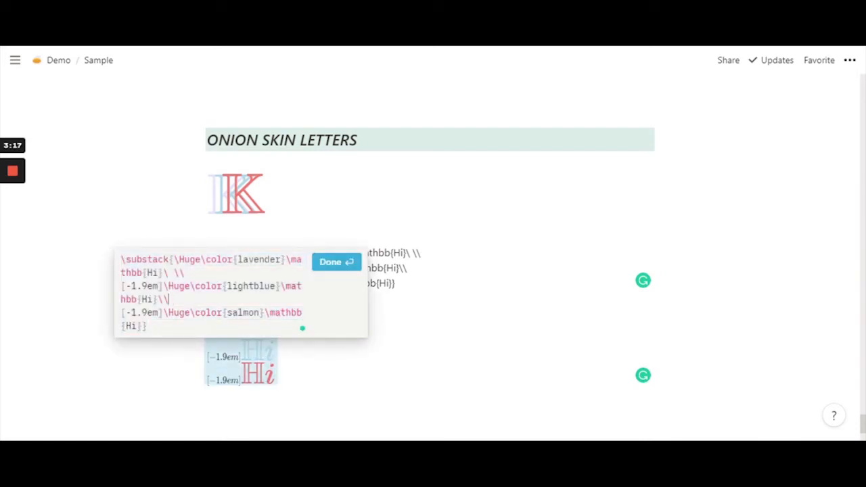
{"action": "left_click_drag", "start_coordinate": [158, 272], "coordinate": [152, 273]}
{"action": "type", "text": "I"}
{"action": "left_click_drag", "start_coordinate": [152, 299], "coordinate": [147, 299]}
{"action": "type", "text": "I"}
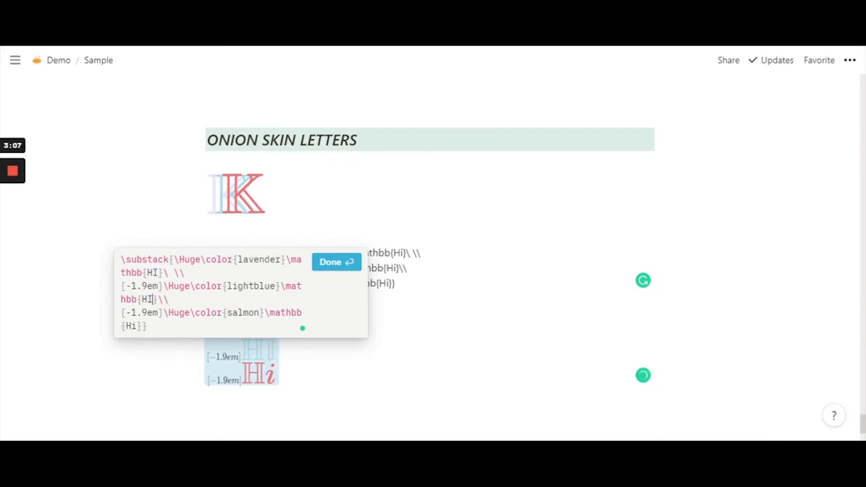
{"action": "left_click_drag", "start_coordinate": [138, 325], "coordinate": [132, 325]}
{"action": "type", "text": "I"}
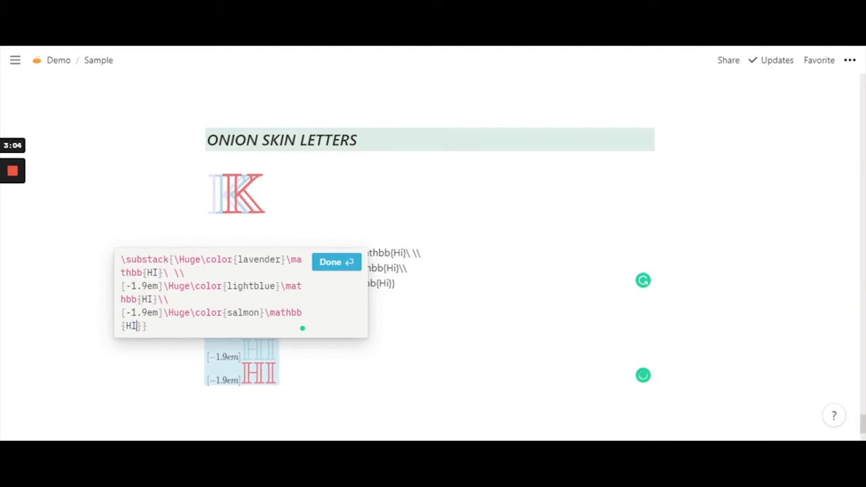
{"action": "left_click", "coordinate": [335, 264]}
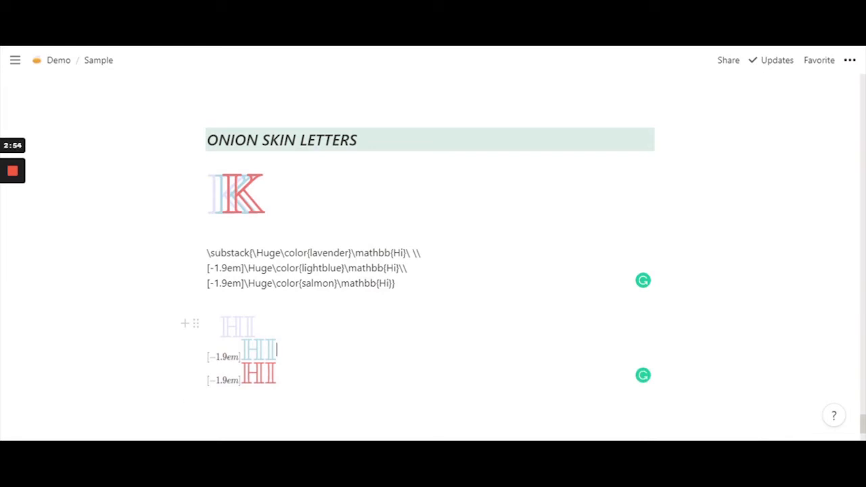
Remove the line breaks before both [-1.9em] offsets in the HI equation so its three layers overlap.
{"action": "left_click", "coordinate": [243, 338]}
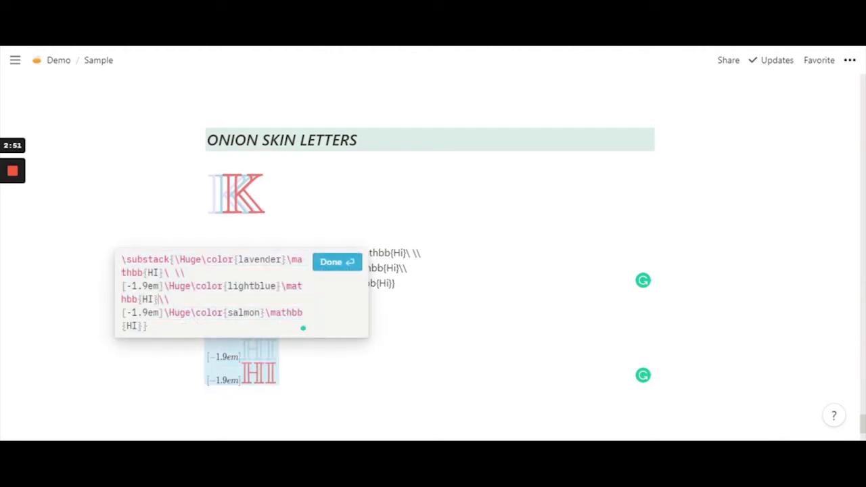
{"action": "left_click", "coordinate": [186, 272]}
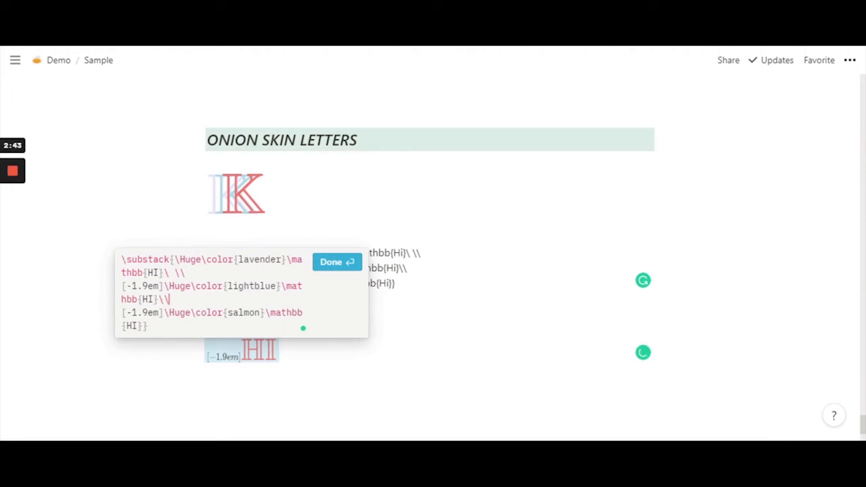
{"action": "key", "text": "Delete"}
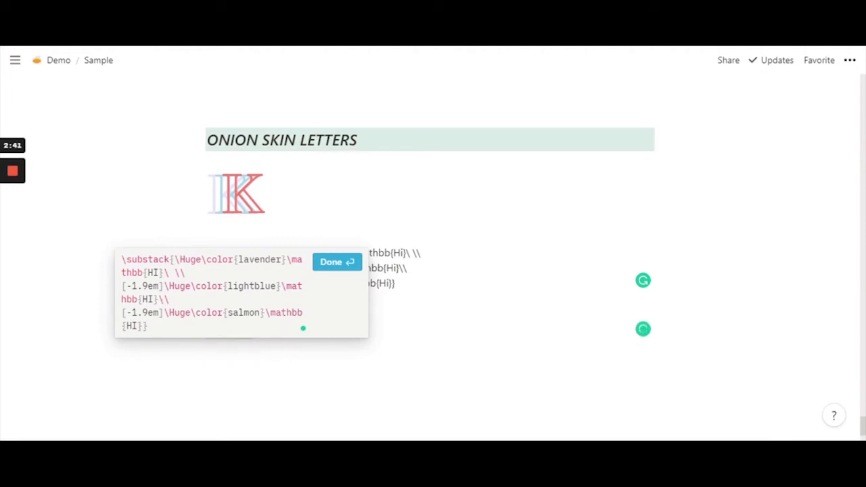
{"action": "left_click", "coordinate": [332, 271]}
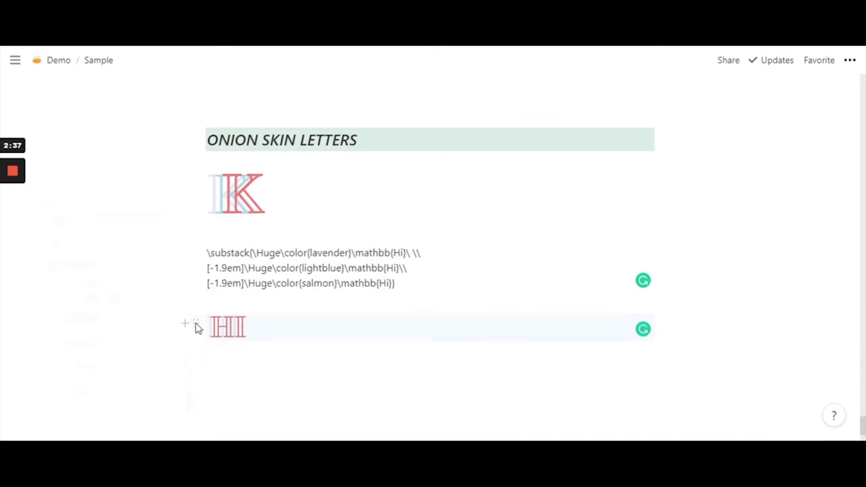
Turn the block containing the HI equation into a Heading 1.
{"action": "left_click", "coordinate": [196, 328]}
{"action": "mouse_move", "coordinate": [136, 283]}
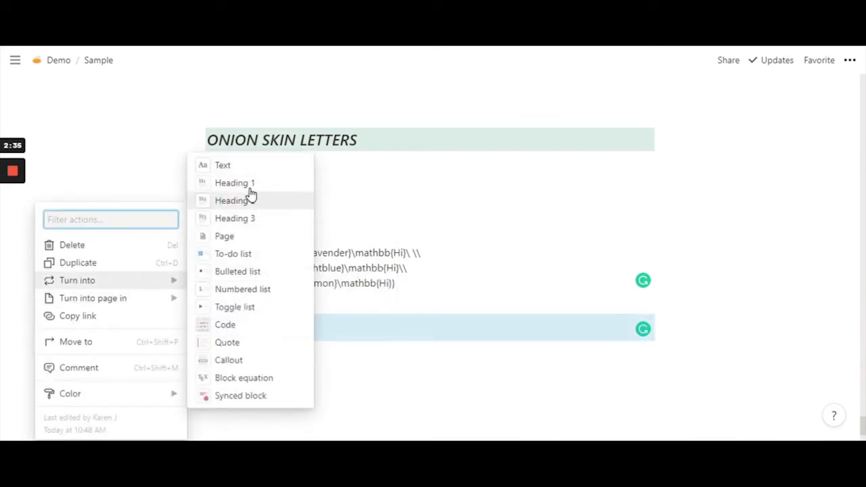
{"action": "left_click", "coordinate": [244, 186]}
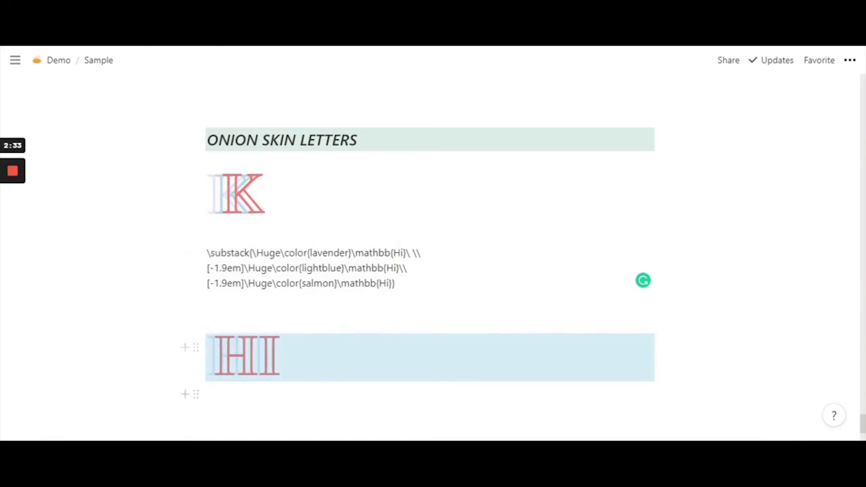
{"action": "left_click", "coordinate": [257, 395]}
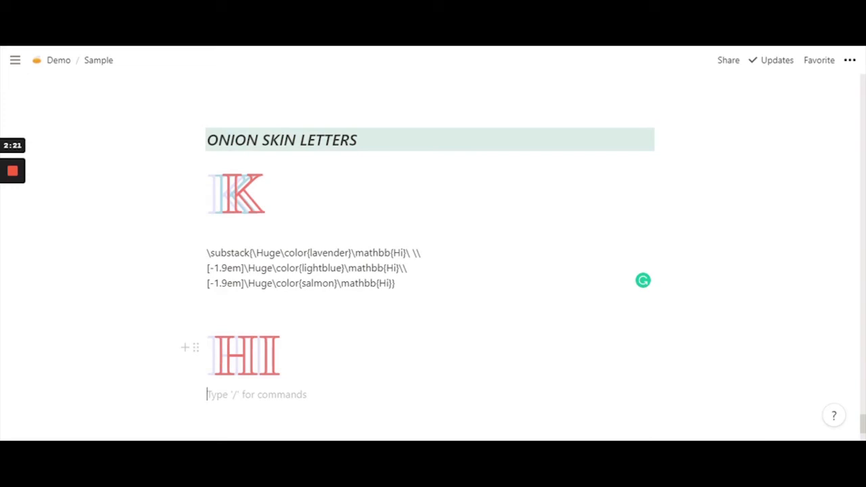
{"action": "left_click", "coordinate": [246, 356]}
{"action": "left_click", "coordinate": [176, 299]}
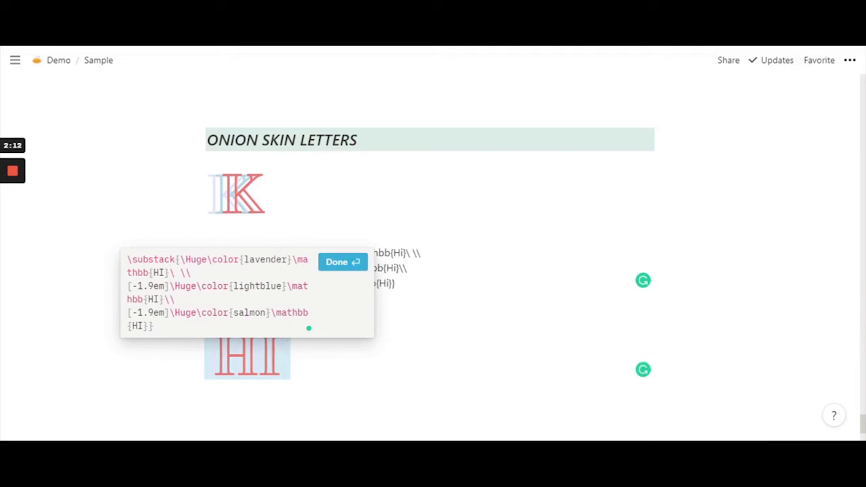
{"action": "left_click", "coordinate": [342, 264]}
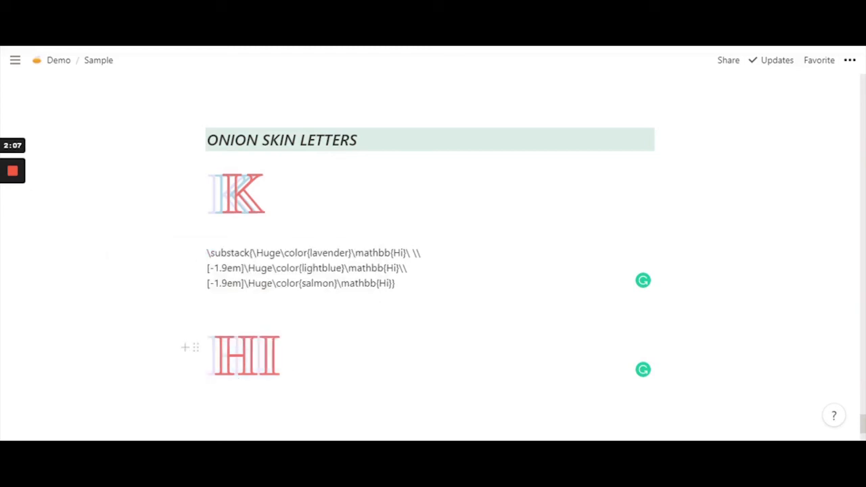
Insert a backslash and space before \mathbb{HI} in the salmon layer of the HI equation.
{"action": "left_click", "coordinate": [246, 363]}
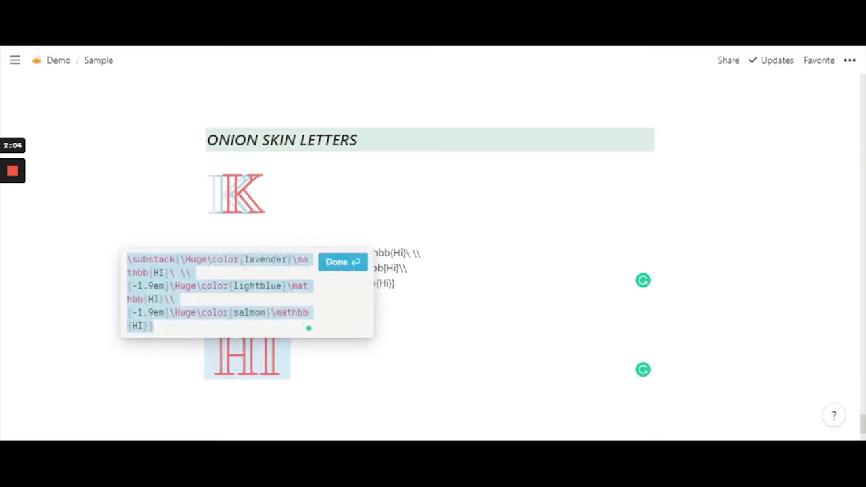
{"action": "left_click", "coordinate": [297, 287]}
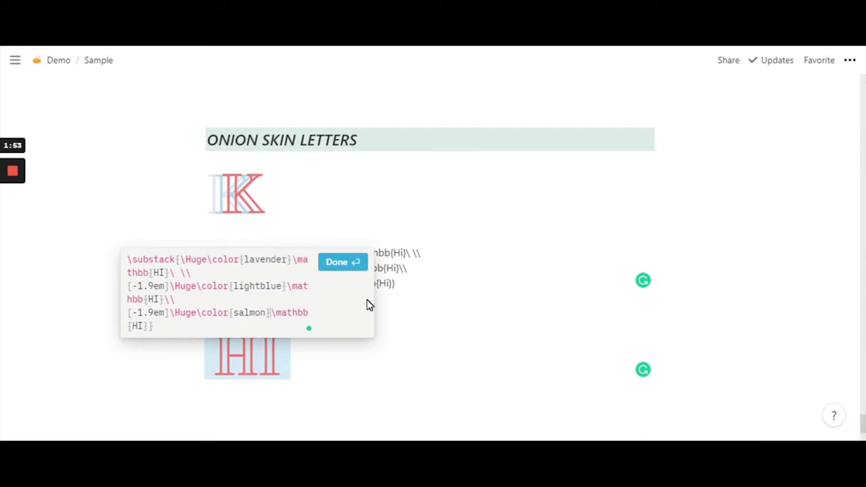
{"action": "type", "text": "\\"}
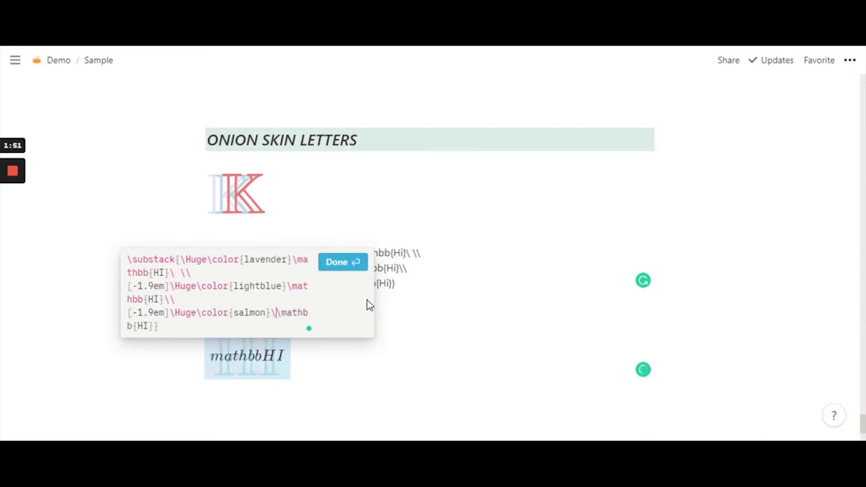
{"action": "left_click", "coordinate": [342, 263]}
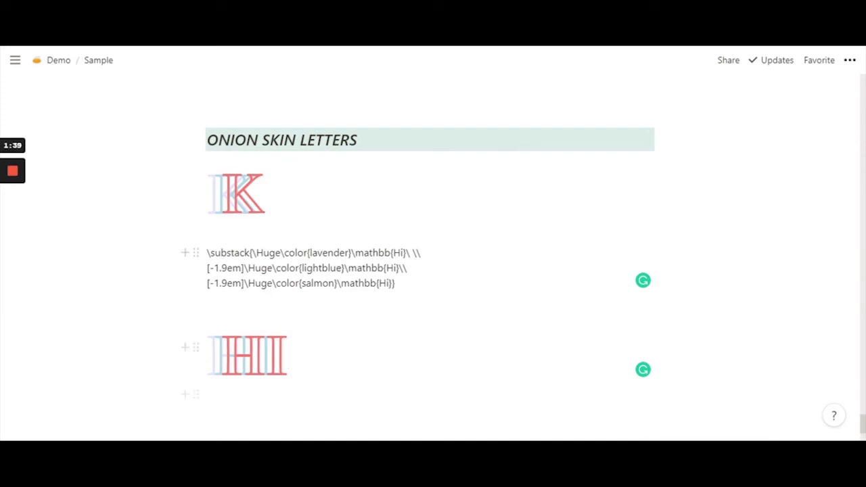
Remove the empty line above the HI equation and duplicate the equation's block.
{"action": "left_click", "coordinate": [209, 414]}
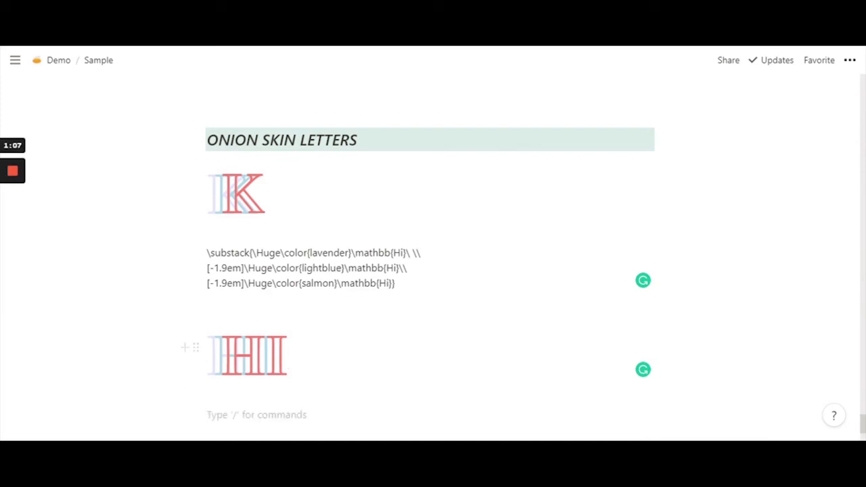
{"action": "key", "text": "BackSpace"}
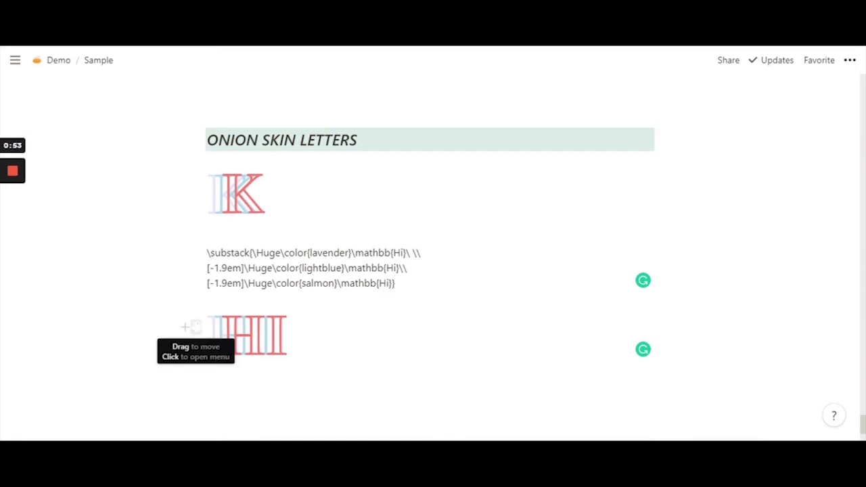
{"action": "left_click", "coordinate": [195, 327]}
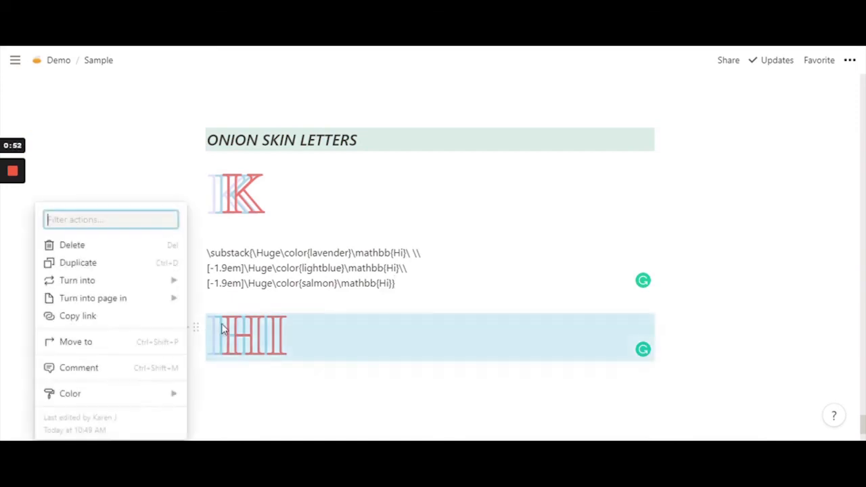
{"action": "left_click", "coordinate": [124, 268]}
{"action": "scroll", "coordinate": [430, 270], "scroll_direction": "down", "scroll_amount": 2}
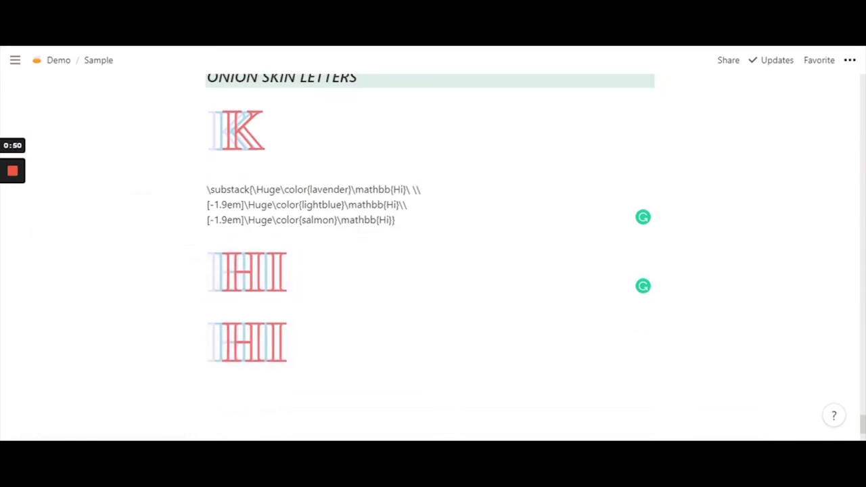
In the duplicated HI equation, add two more backslash-spaces after the lavender layer's text and one after the lightblue layer's text.
{"action": "left_click", "coordinate": [252, 348]}
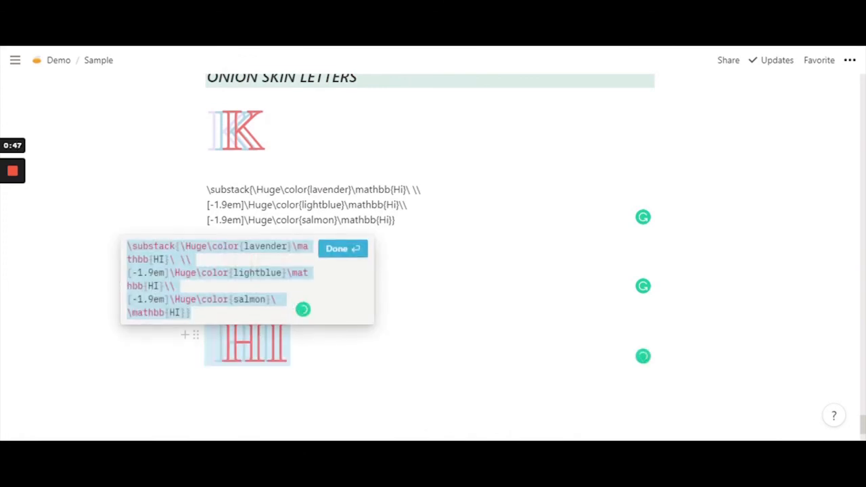
{"action": "left_click", "coordinate": [191, 260]}
{"action": "left_click_drag", "start_coordinate": [169, 260], "coordinate": [180, 260]}
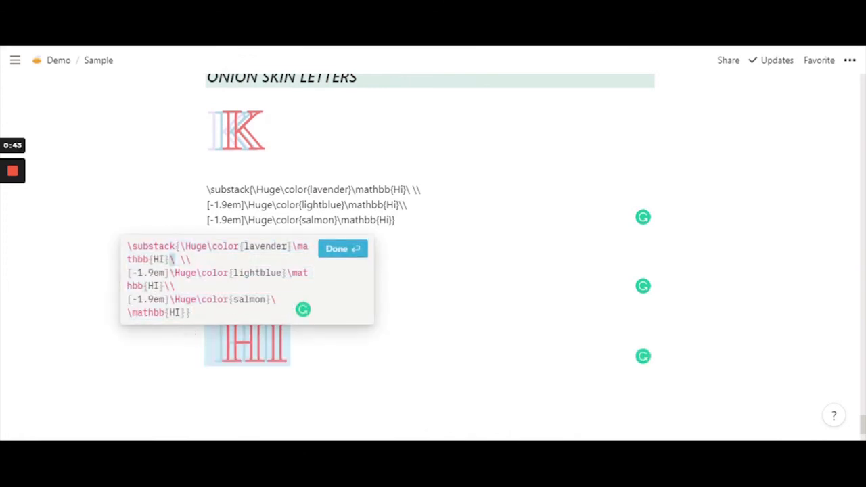
{"action": "left_click", "coordinate": [181, 260]}
{"action": "type", "text": "\\ \\"}
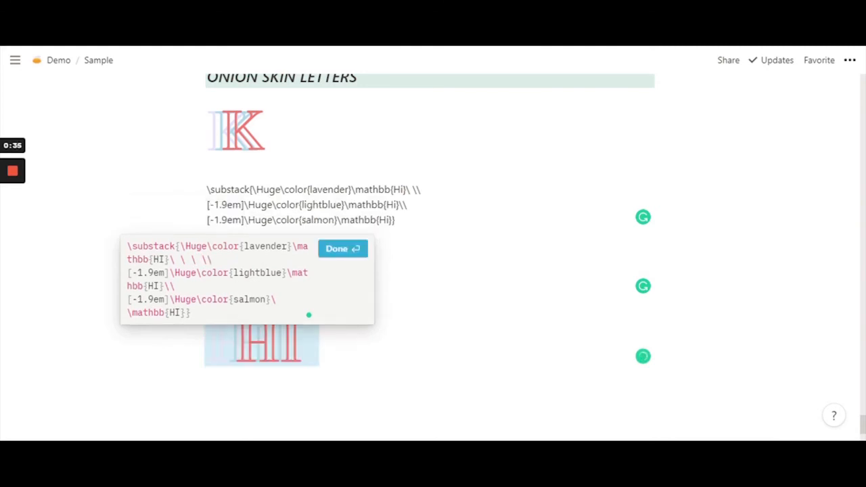
{"action": "left_click", "coordinate": [164, 286]}
{"action": "type", "text": "\\"}
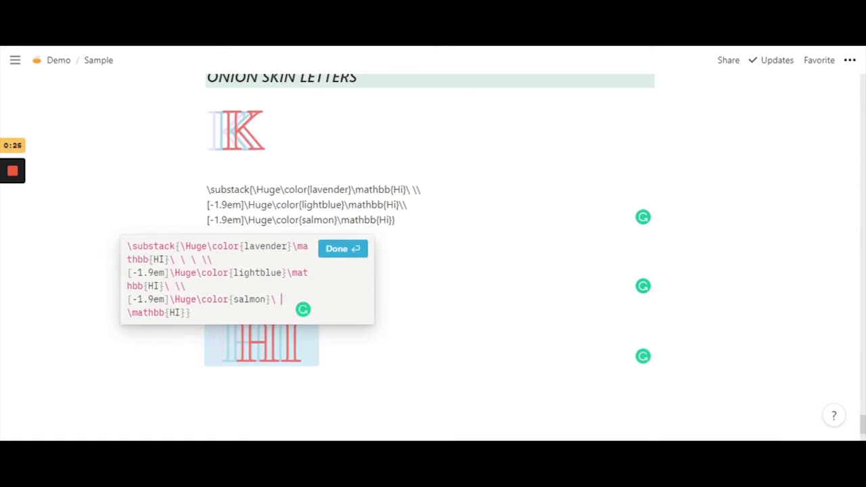
{"action": "left_click", "coordinate": [331, 249]}
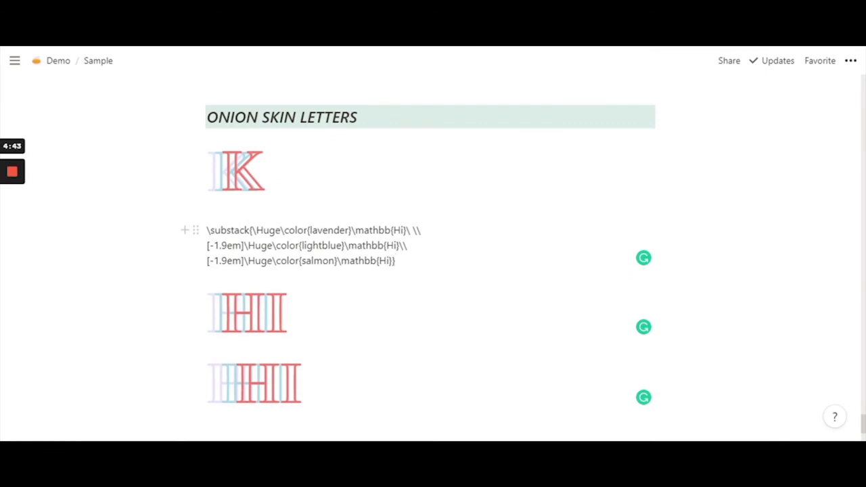
Insert a Heading 3 reading "Closer Together" between the onion-skin code and the first HI equation.
{"action": "key", "text": "Return"}
{"action": "type", "text": "/"}
{"action": "key", "text": "Down"}
{"action": "key", "text": "Down"}
{"action": "key", "text": "Down"}
{"action": "key", "text": "Down"}
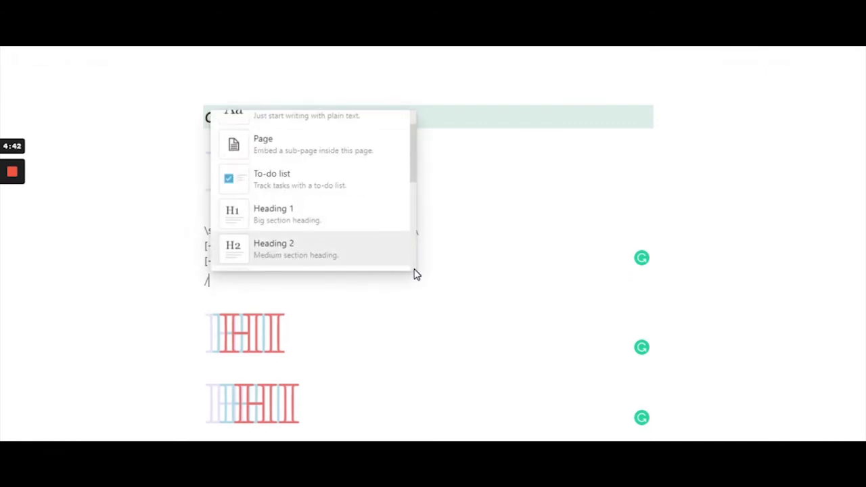
{"action": "key", "text": "Down"}
{"action": "key", "text": "Return"}
{"action": "type", "text": "Cl"}
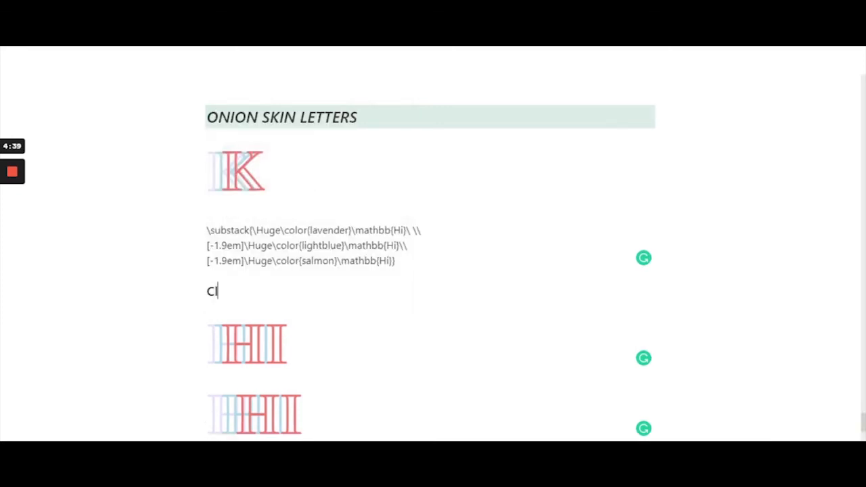
{"action": "type", "text": "oser Together"}
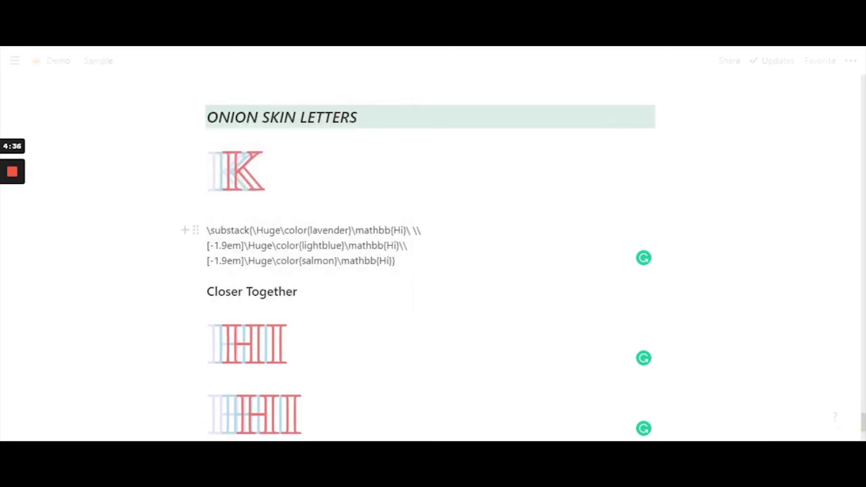
{"action": "scroll", "coordinate": [433, 246], "scroll_direction": "down", "scroll_amount": 1}
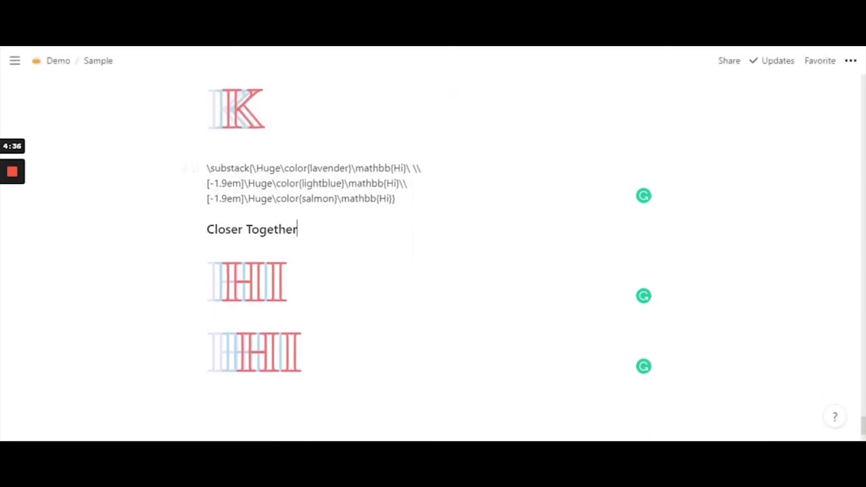
Add a Heading 3 reading "Further Apart" below the second HI equation.
{"action": "left_click", "coordinate": [207, 390]}
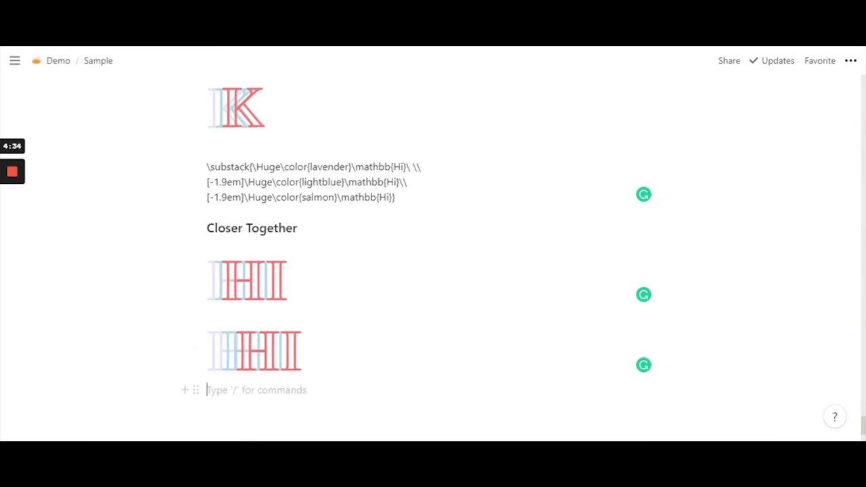
{"action": "type", "text": "/"}
{"action": "key", "text": "Down"}
{"action": "key", "text": "Down"}
{"action": "key", "text": "Down"}
{"action": "key", "text": "Down"}
{"action": "key", "text": "Down"}
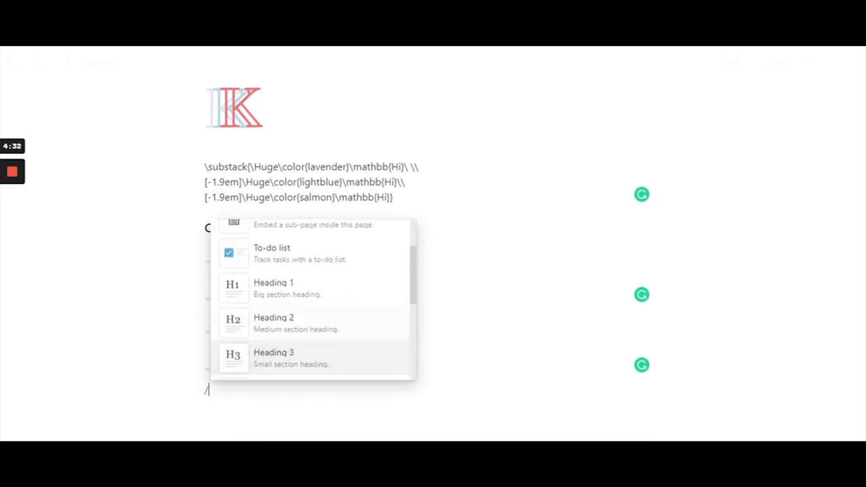
{"action": "key", "text": "Return"}
{"action": "type", "text": "F"}
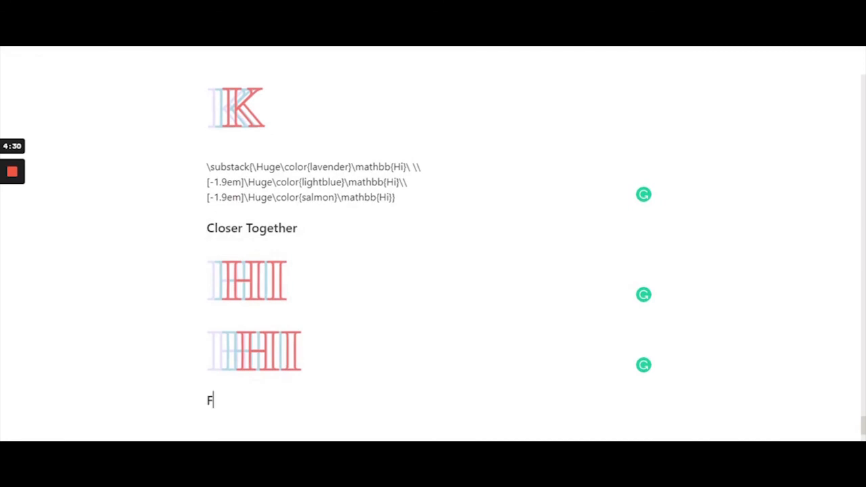
{"action": "type", "text": "urther Ap"}
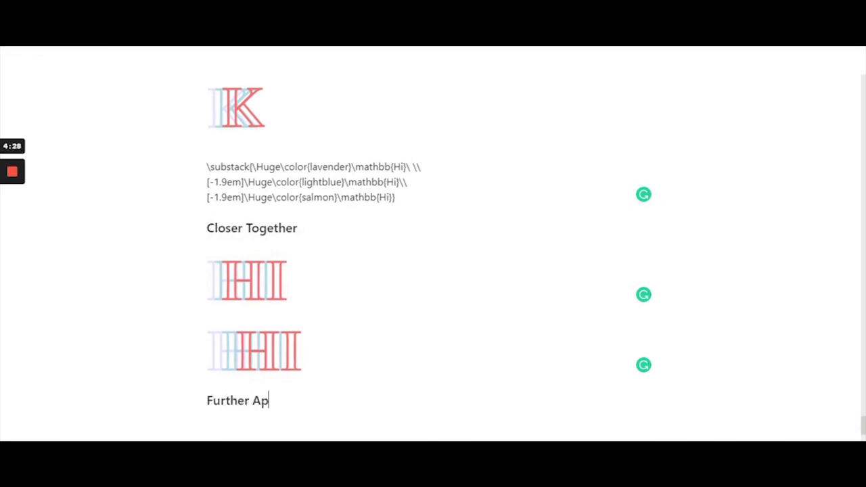
{"action": "type", "text": "art"}
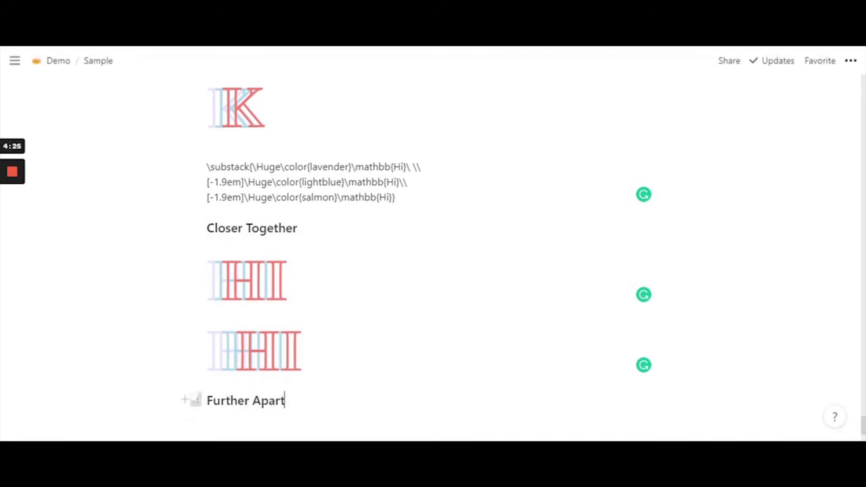
Move the "Further Apart" heading between the two HI equations and deselect it.
{"action": "left_click_drag", "start_coordinate": [195, 400], "coordinate": [211, 321]}
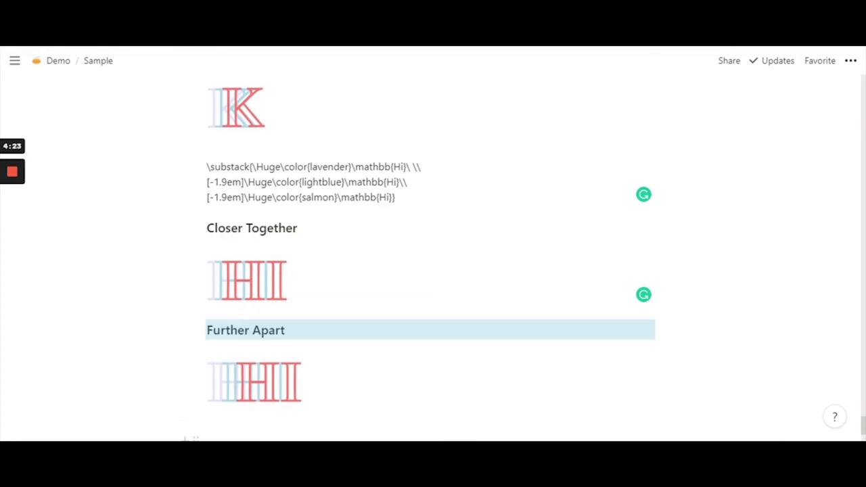
{"action": "left_click", "coordinate": [270, 436]}
{"action": "scroll", "coordinate": [271, 406], "scroll_direction": "up", "scroll_amount": 1}
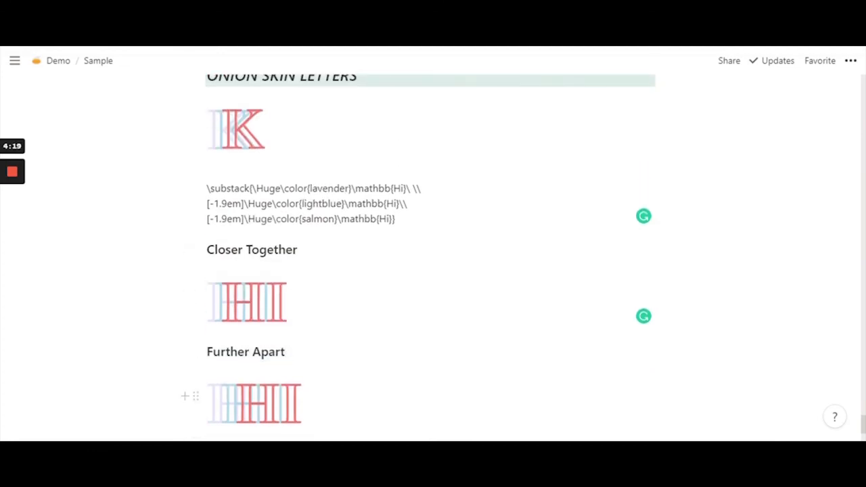
{"action": "scroll", "coordinate": [271, 406], "scroll_direction": "up", "scroll_amount": 1}
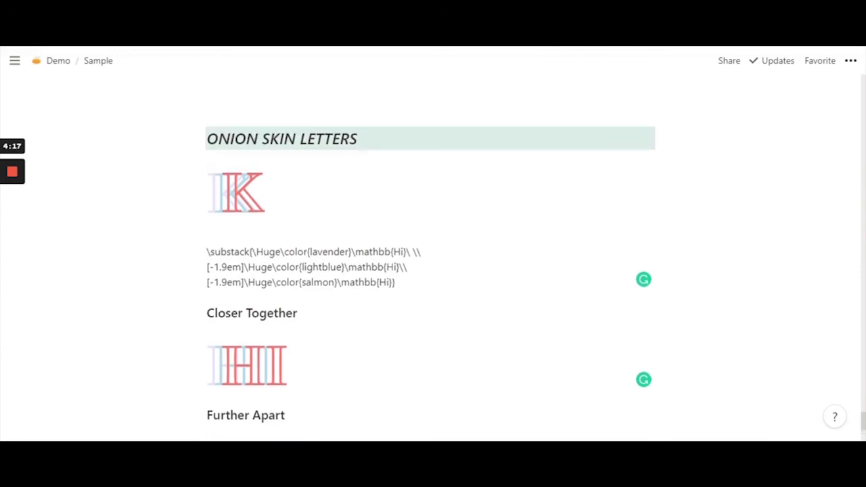
{"action": "scroll", "coordinate": [271, 406], "scroll_direction": "down", "scroll_amount": 1}
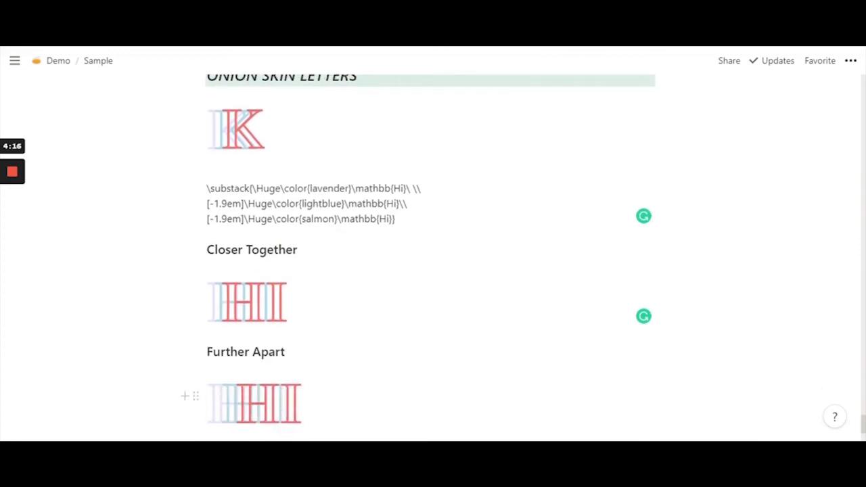